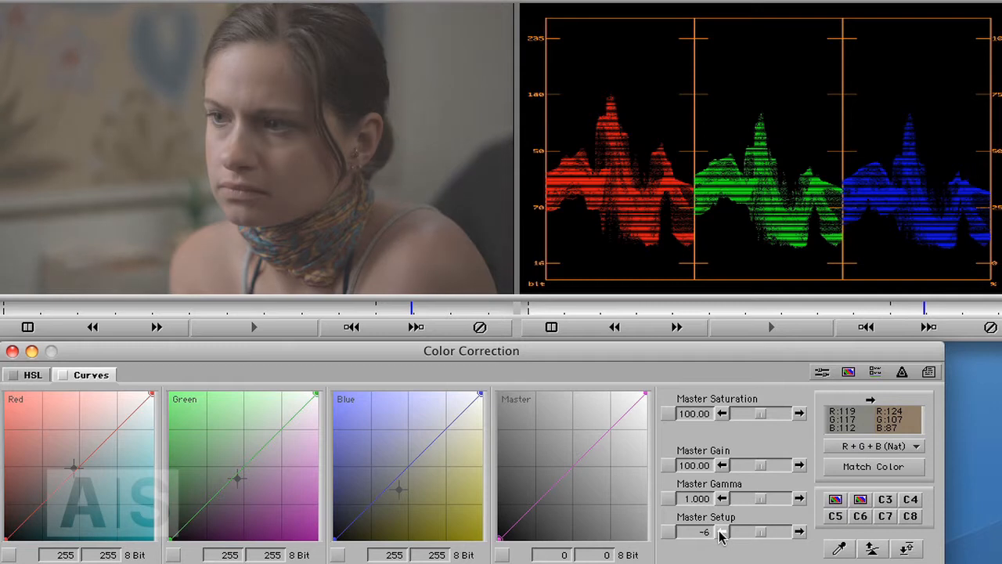
# Lower the Master Setup to -13 and sample the dark chair behind the woman into the input color swatch.
pyautogui.click(721, 532)
pyautogui.click(721, 532)
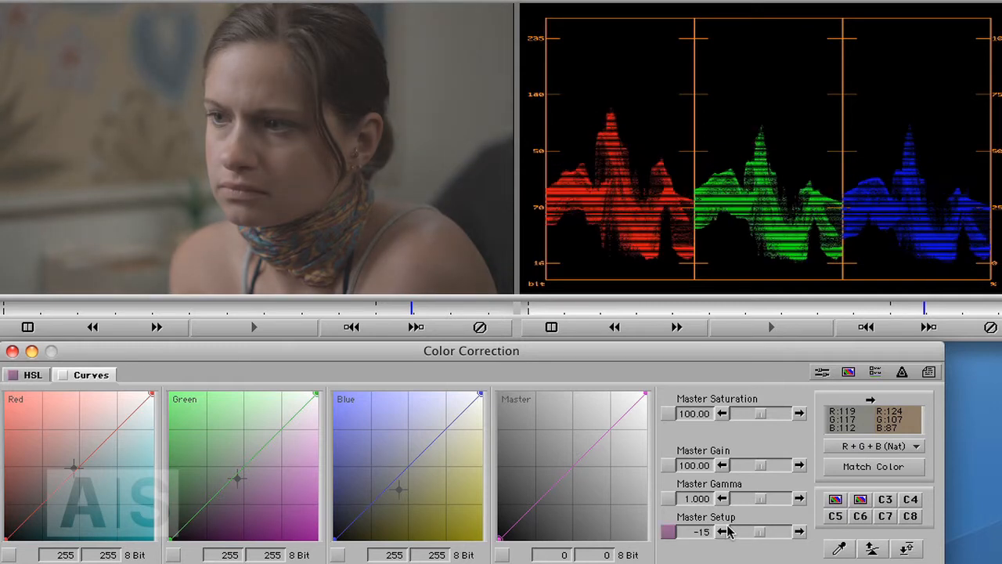
pyautogui.click(798, 531)
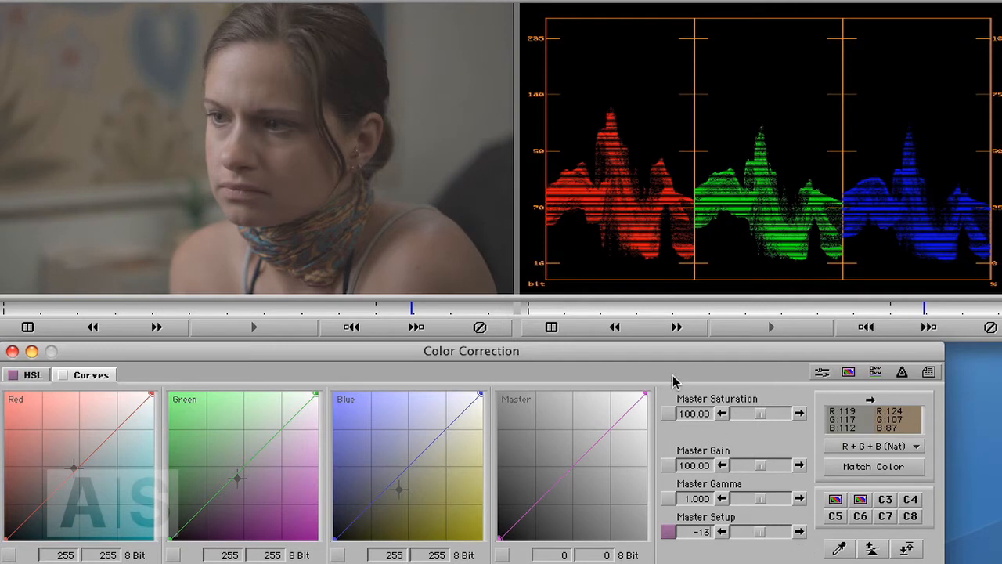
pyautogui.moveTo(861, 419); pyautogui.dragTo(507, 202)
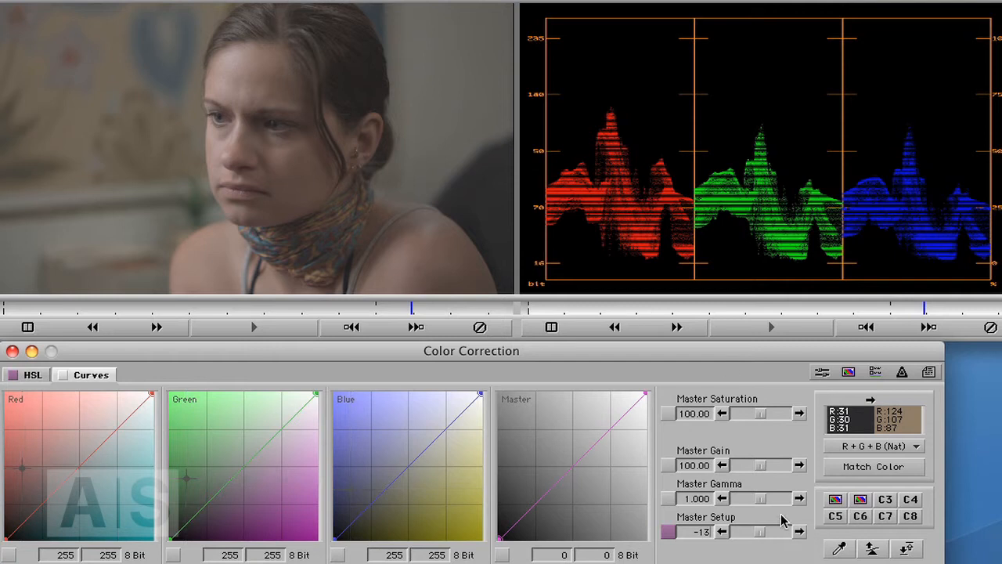
# Raise the Master Gain to 136.27 to brighten the shot's highlights.
pyautogui.click(800, 465)
pyautogui.click(800, 466)
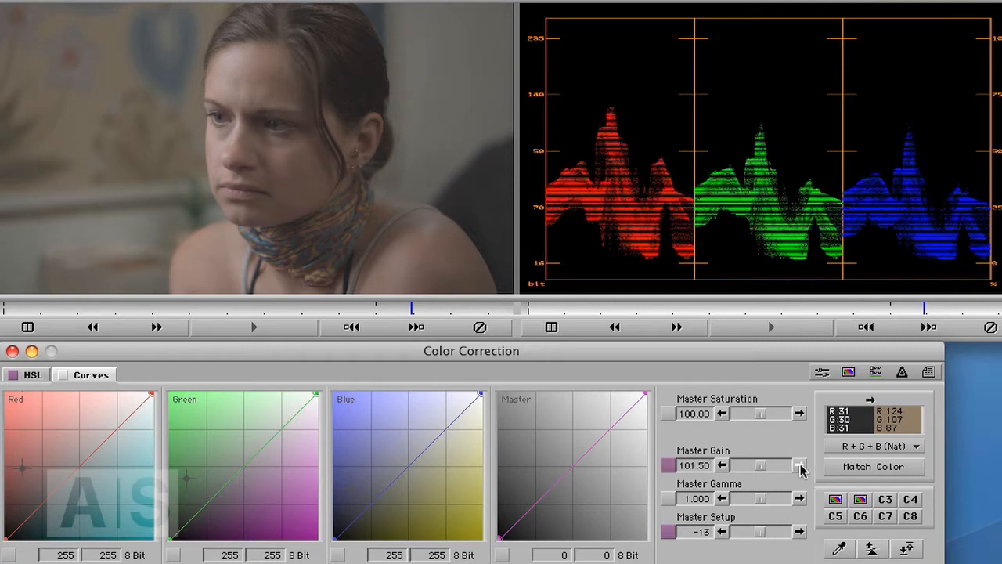
pyautogui.click(799, 466)
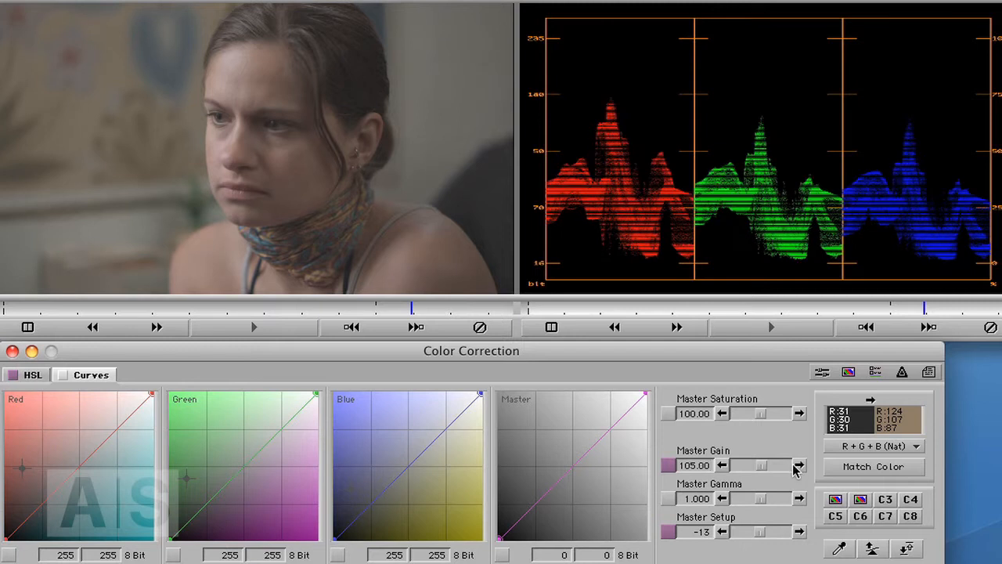
pyautogui.moveTo(761, 465); pyautogui.dragTo(771, 466)
pyautogui.click(722, 466)
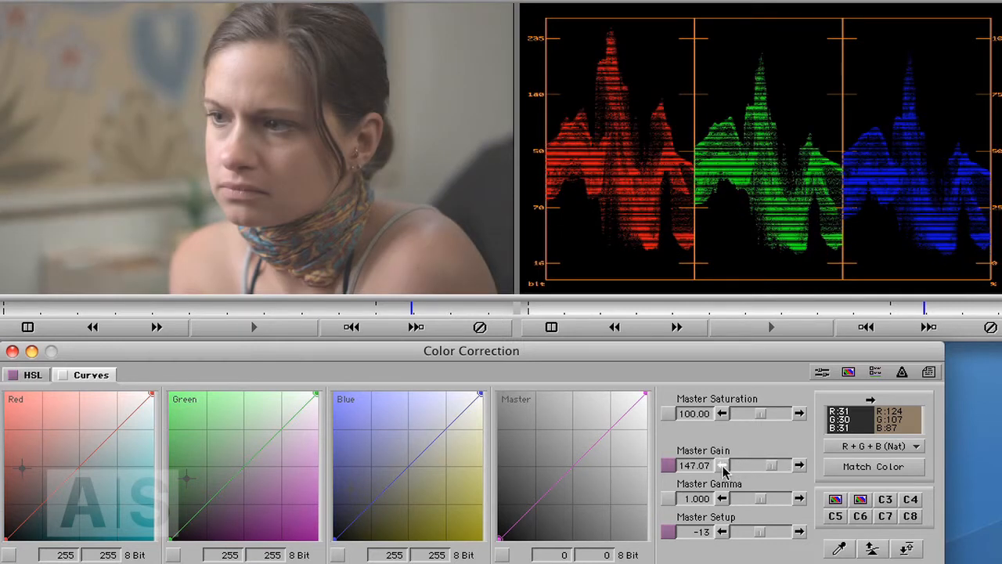
pyautogui.click(722, 466)
pyautogui.click(725, 466)
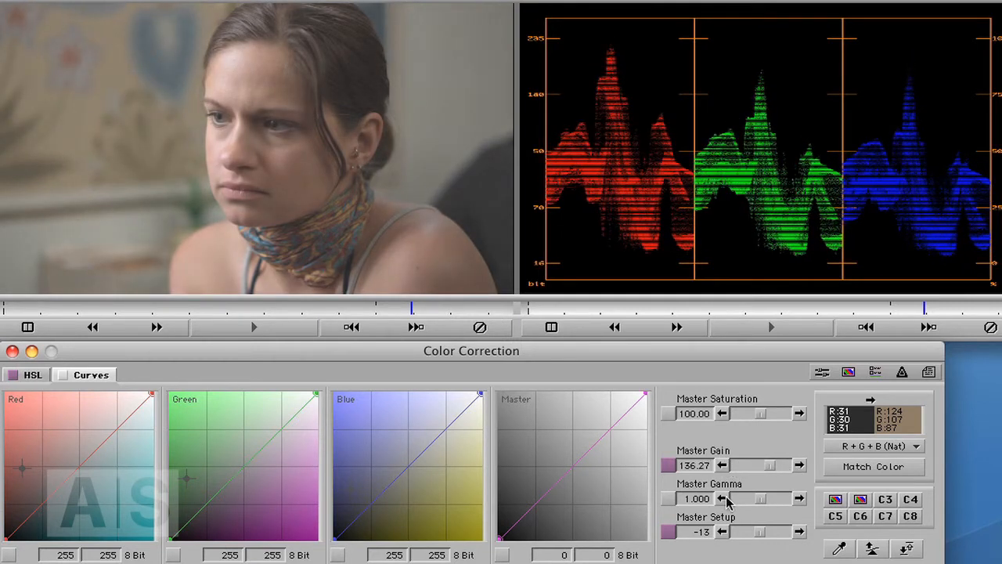
# Set the Master Gamma to 0.955 and sample the brightest part of the woman's forehead into the input color swatch.
pyautogui.click(722, 498)
pyautogui.click(722, 499)
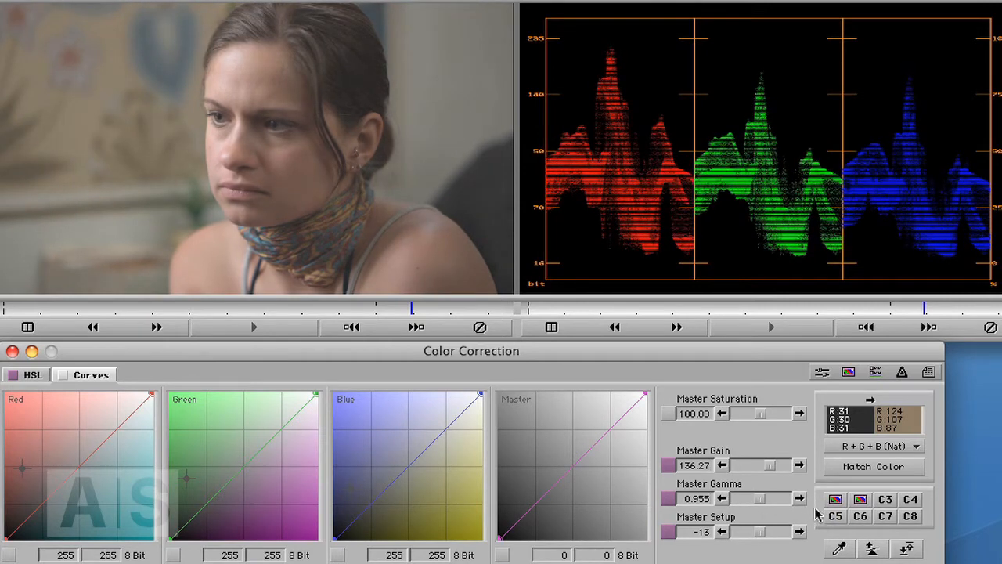
pyautogui.moveTo(840, 420); pyautogui.dragTo(234, 55)
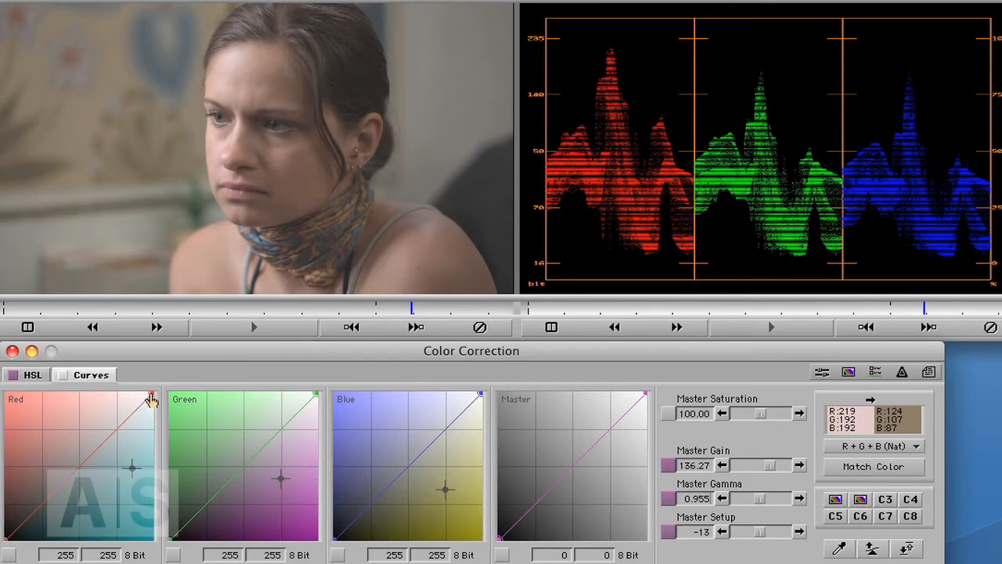
# Lower the Red curve's highlight point to an output of 235, resampling the forehead highlight to check the color balance.
pyautogui.moveTo(151, 400); pyautogui.dragTo(152, 406)
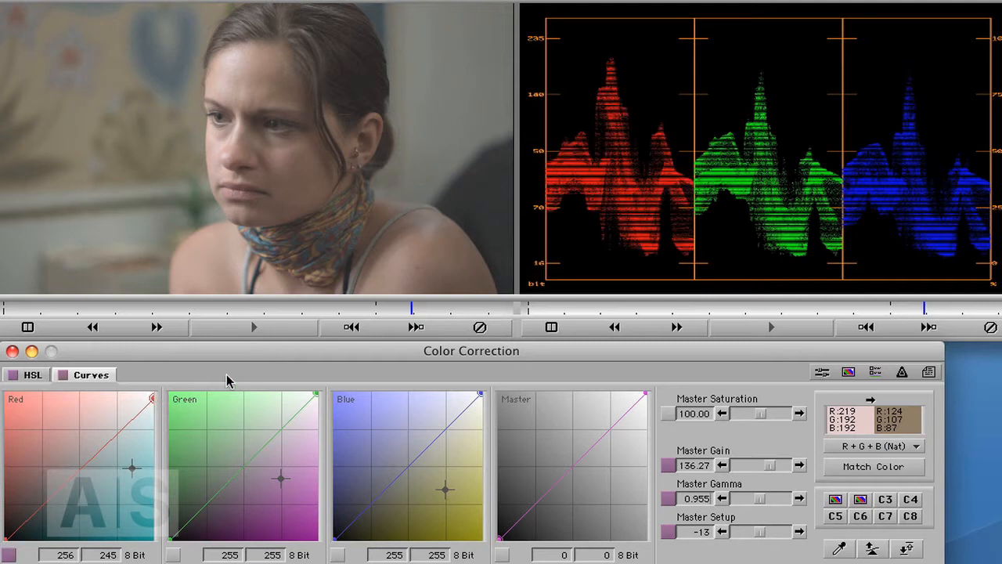
pyautogui.moveTo(850, 419); pyautogui.dragTo(233, 72)
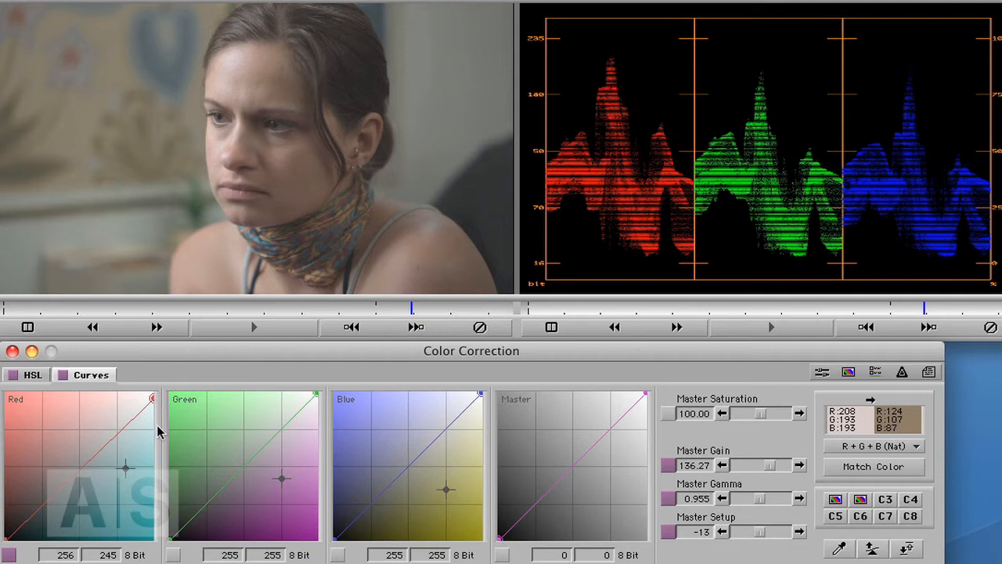
pyautogui.moveTo(152, 406); pyautogui.dragTo(154, 403)
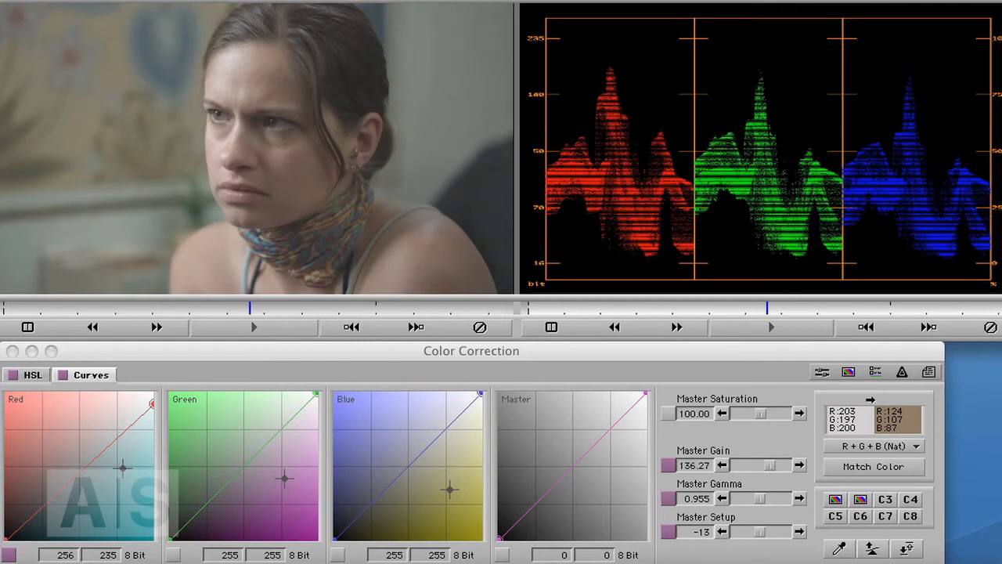
# Set the Master Gamma to 0.832 to darken the midtones.
pyautogui.click(722, 497)
pyautogui.click(722, 498)
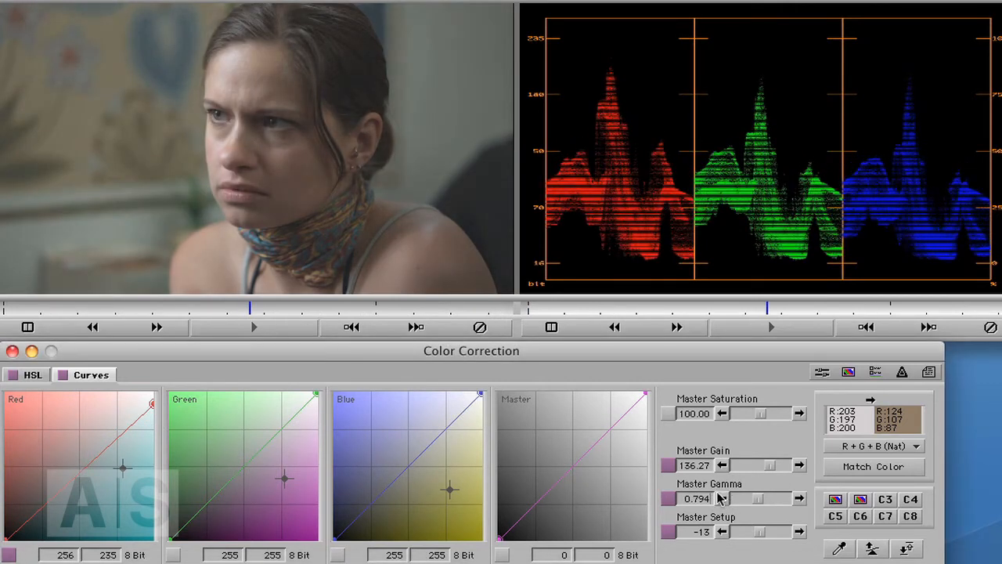
pyautogui.click(799, 498)
pyautogui.click(799, 498)
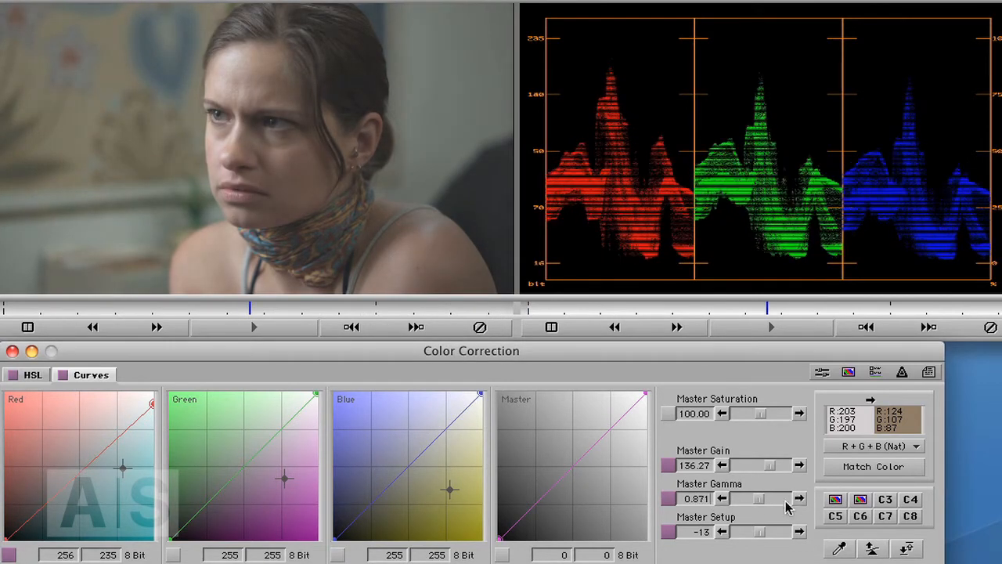
pyautogui.click(722, 499)
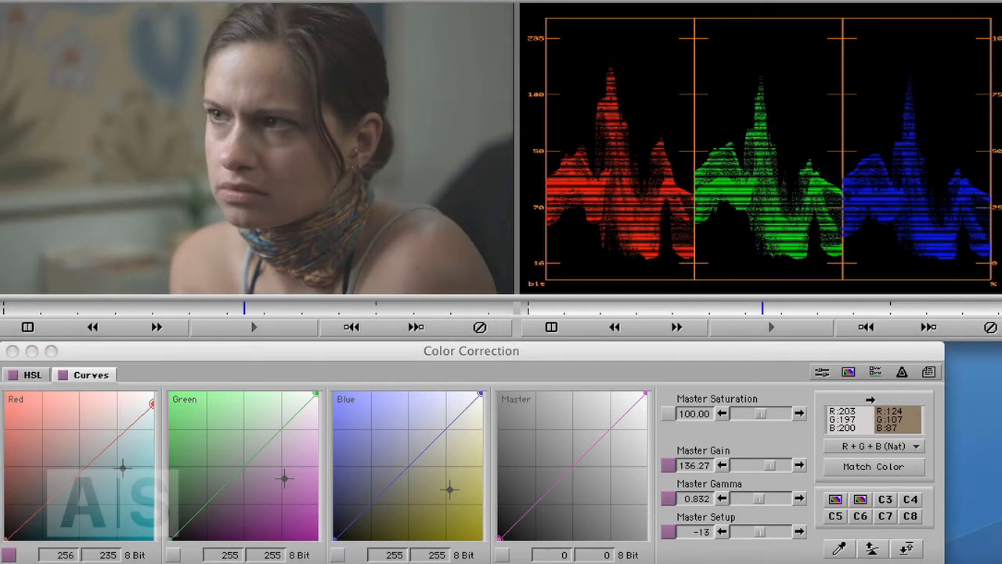
# Add midtone points to the Red curve at 125/134 and the Blue curve at 128/118 to warm the image.
pyautogui.click(88, 475)
pyautogui.moveTo(89, 474); pyautogui.dragTo(83, 462)
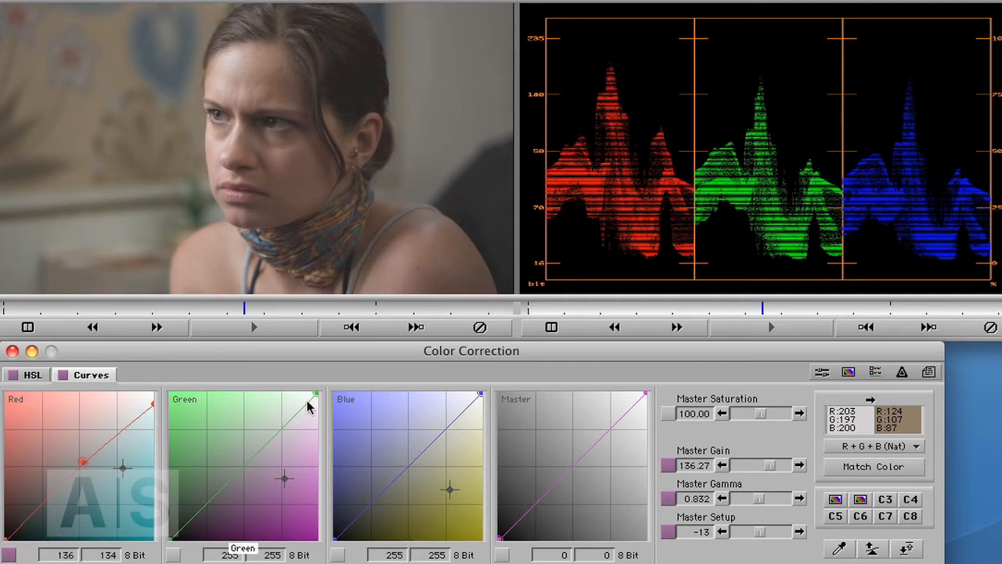
pyautogui.click(411, 470)
pyautogui.moveTo(411, 470); pyautogui.dragTo(409, 471)
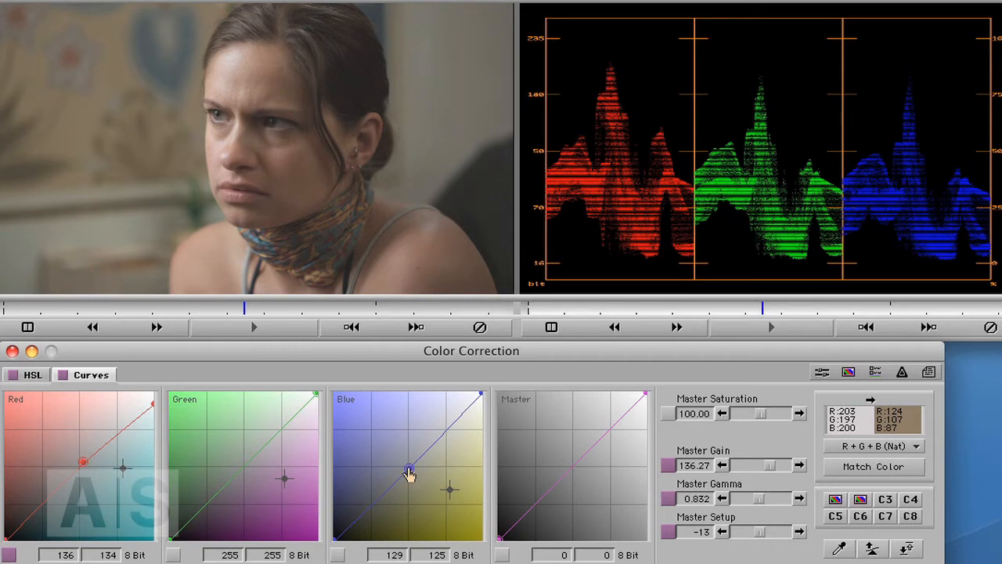
pyautogui.moveTo(83, 461); pyautogui.dragTo(77, 469)
pyautogui.moveTo(410, 468); pyautogui.dragTo(407, 473)
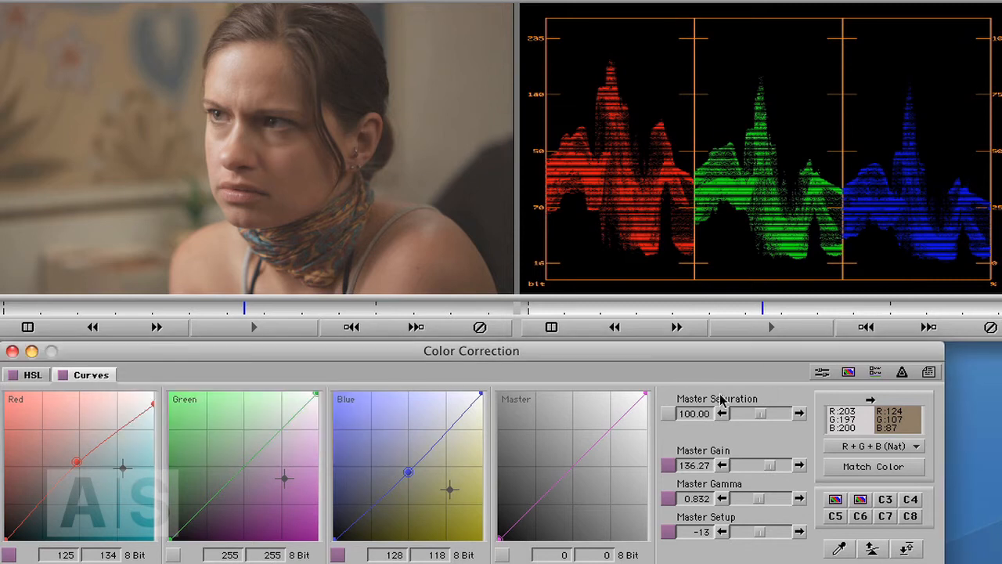
# Reduce the Master Saturation to 85.80.
pyautogui.click(721, 414)
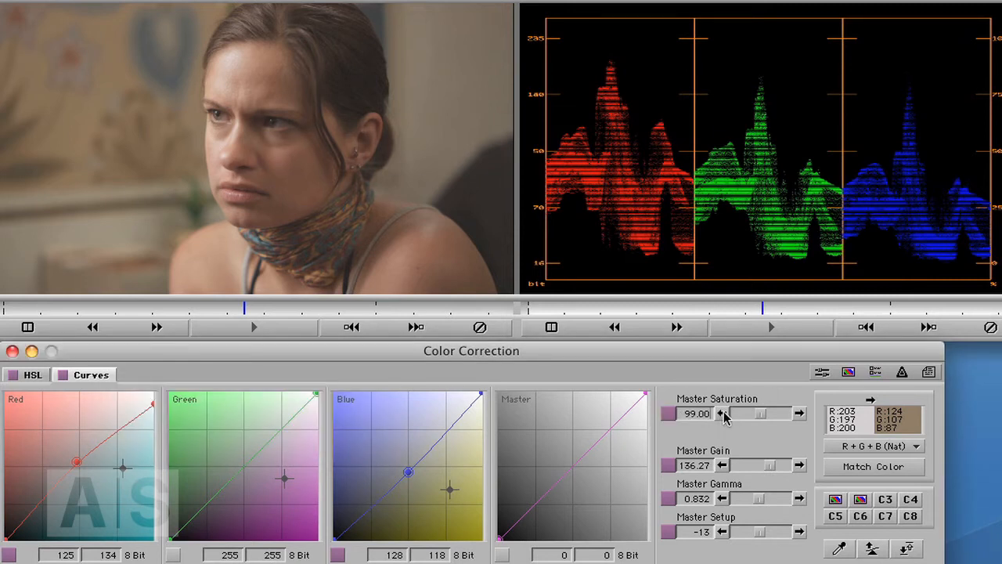
pyautogui.click(721, 413)
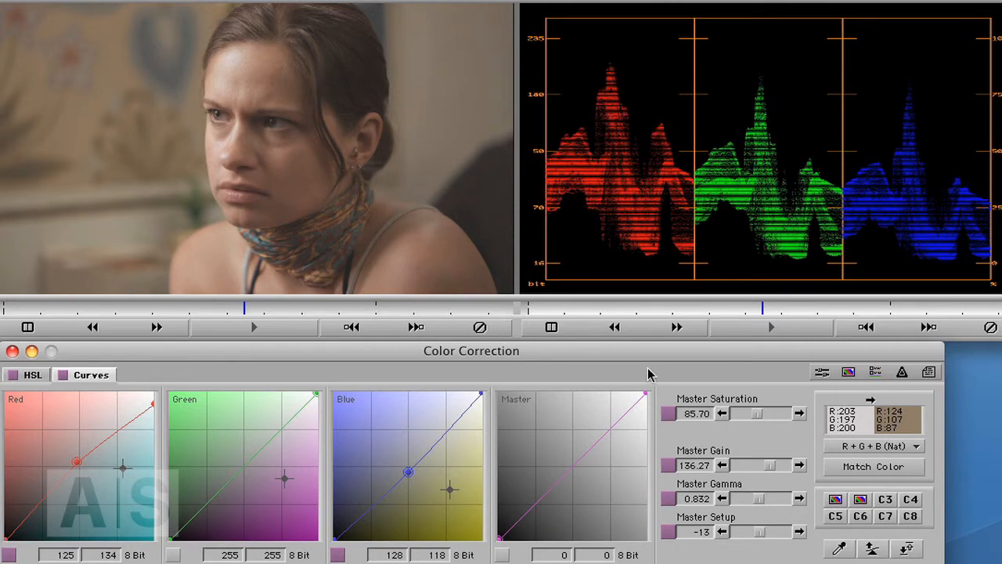
pyautogui.click(799, 413)
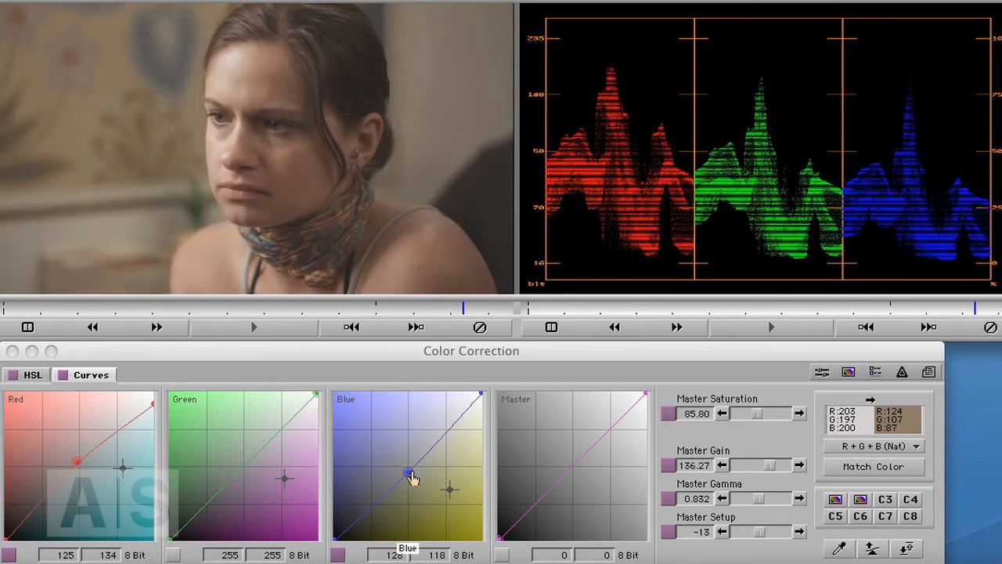
# Move the Blue curve's midtone point to 136/123 and the Red curve's midtone point to 132/148.
pyautogui.moveTo(408, 475)
pyautogui.mouseDown()
pyautogui.moveTo(422, 464)
pyautogui.moveTo(413, 478)
pyautogui.mouseUp()
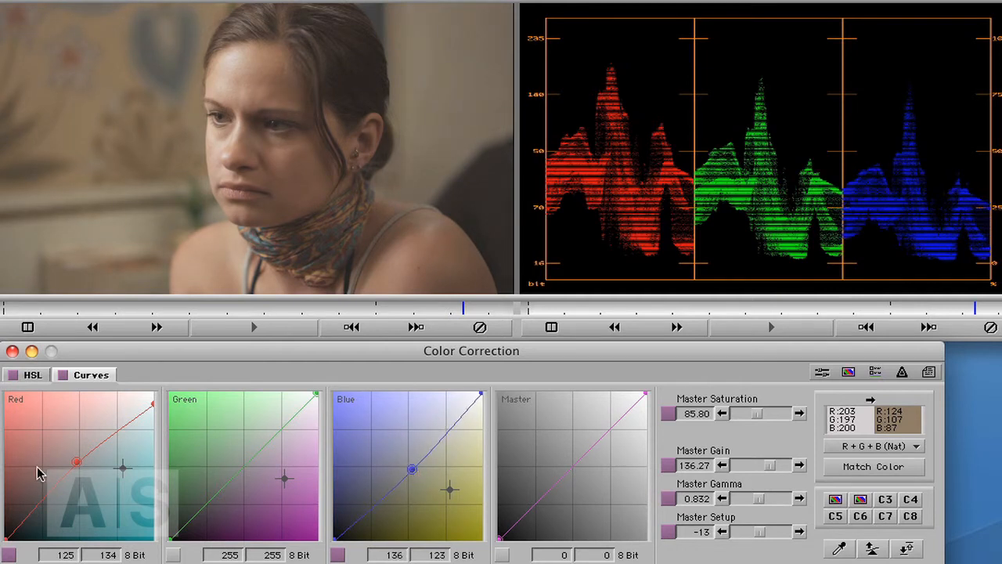
pyautogui.moveTo(81, 466); pyautogui.dragTo(81, 463)
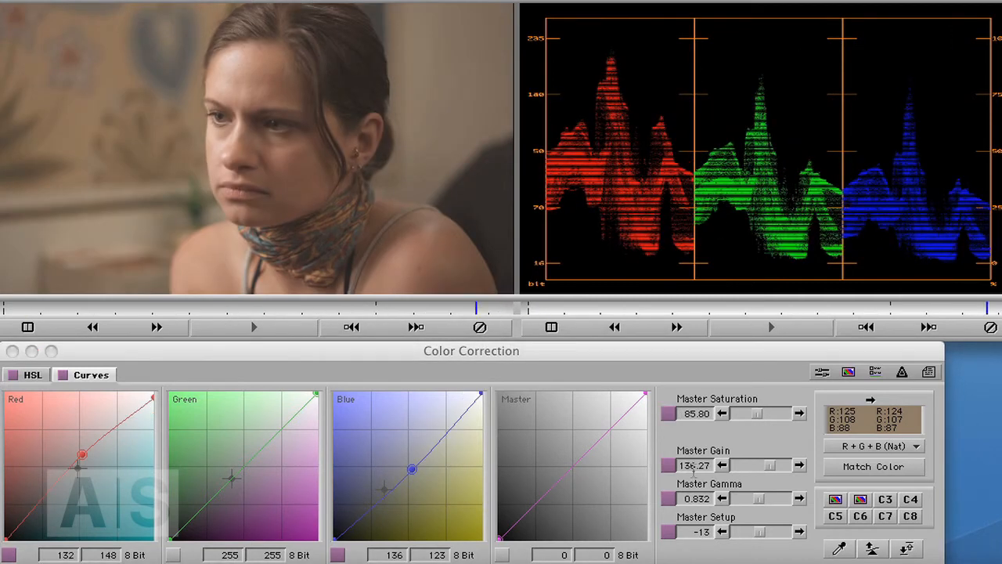
# Raise the Master Gamma to 1.000 and reduce the Master Gain to 125.07.
pyautogui.click(722, 466)
pyautogui.click(722, 466)
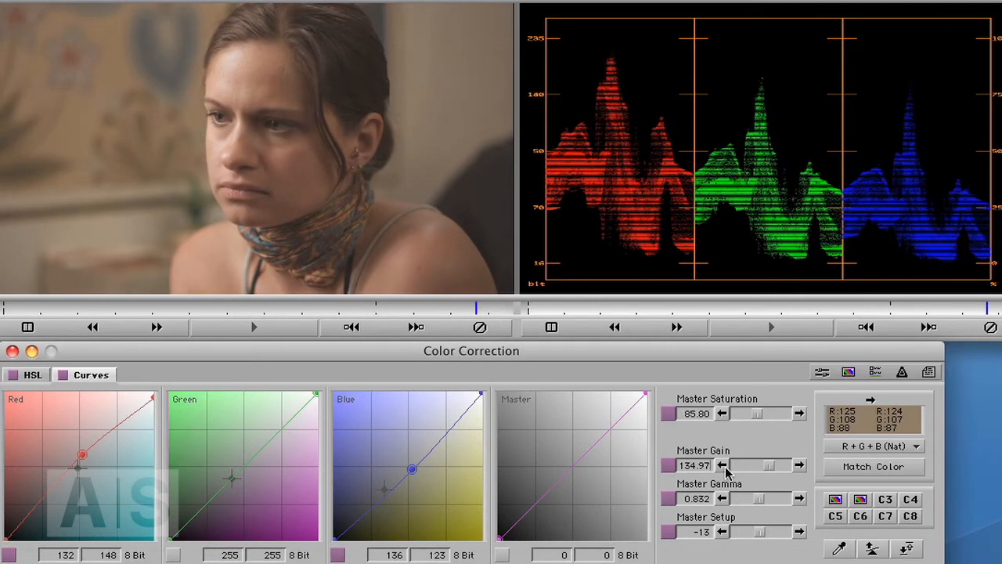
pyautogui.click(722, 465)
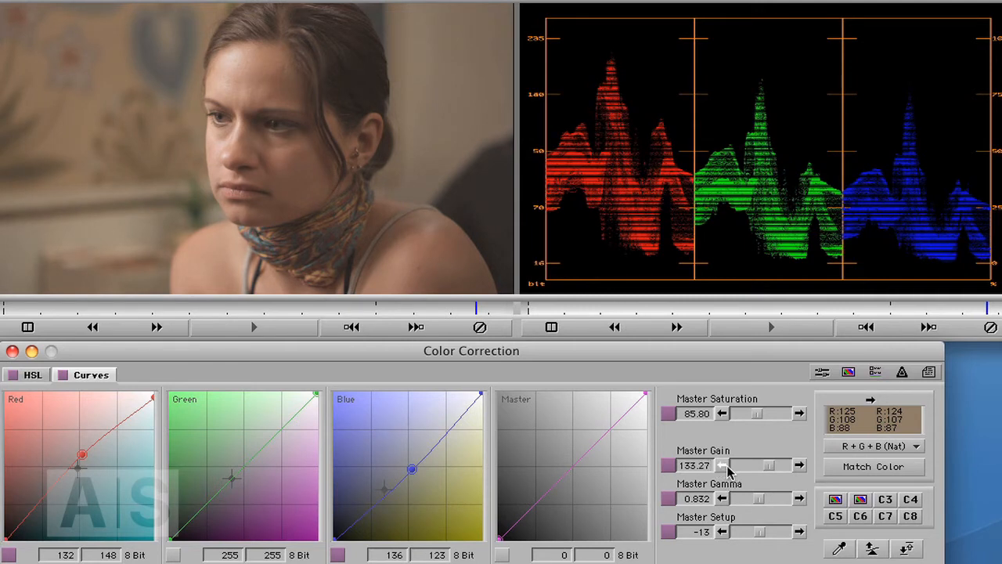
pyautogui.click(721, 466)
pyautogui.click(799, 499)
pyautogui.click(799, 499)
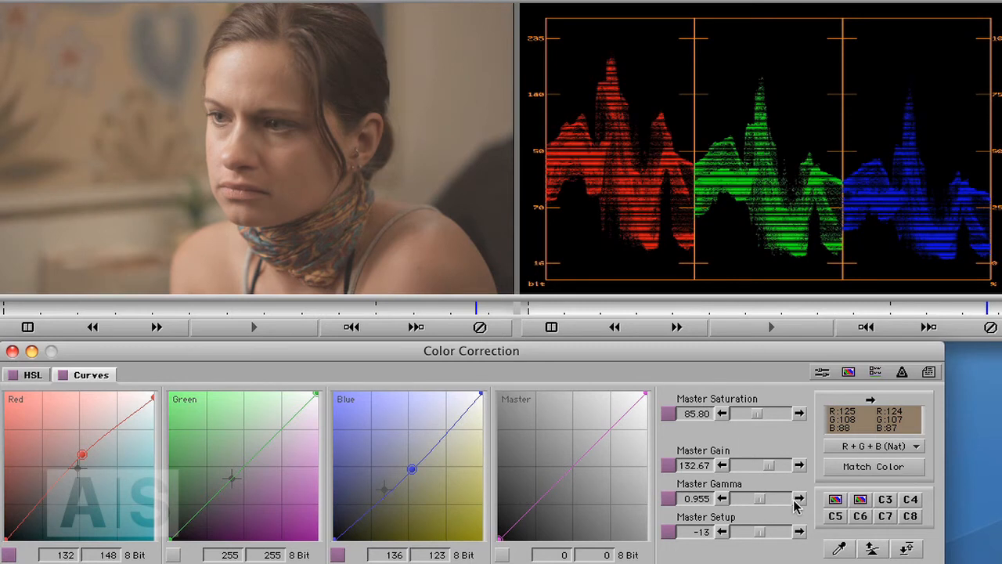
pyautogui.click(798, 499)
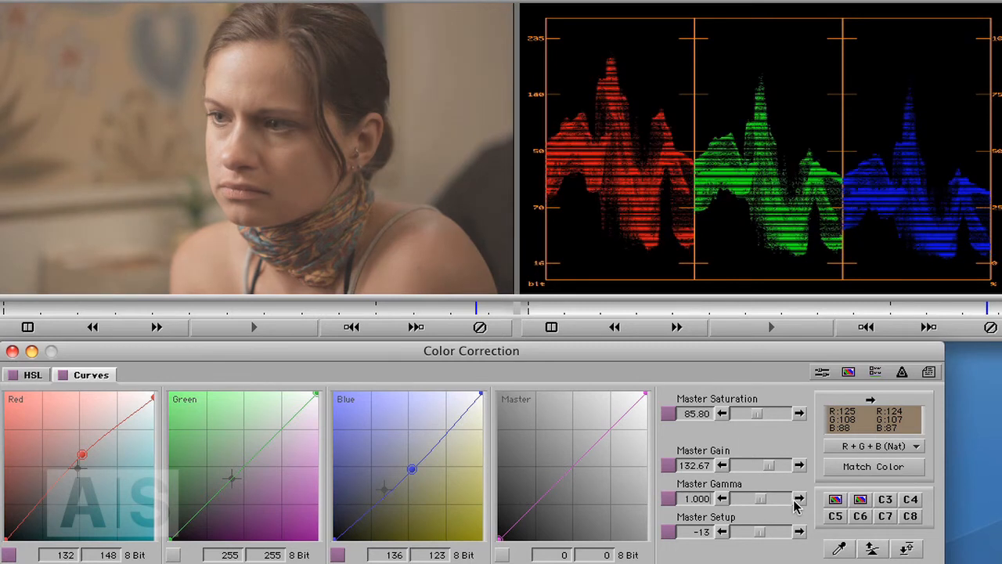
pyautogui.click(722, 466)
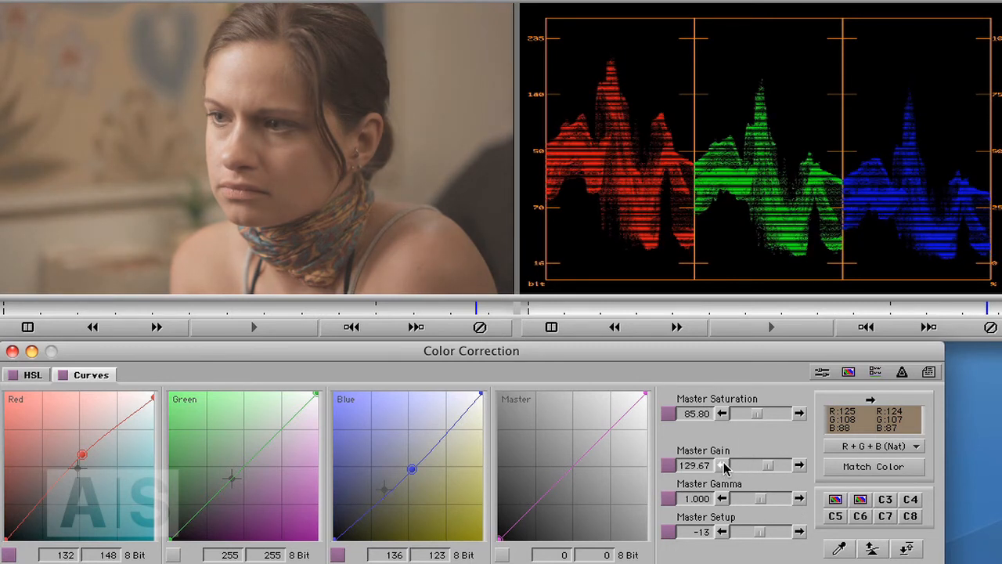
pyautogui.click(722, 466)
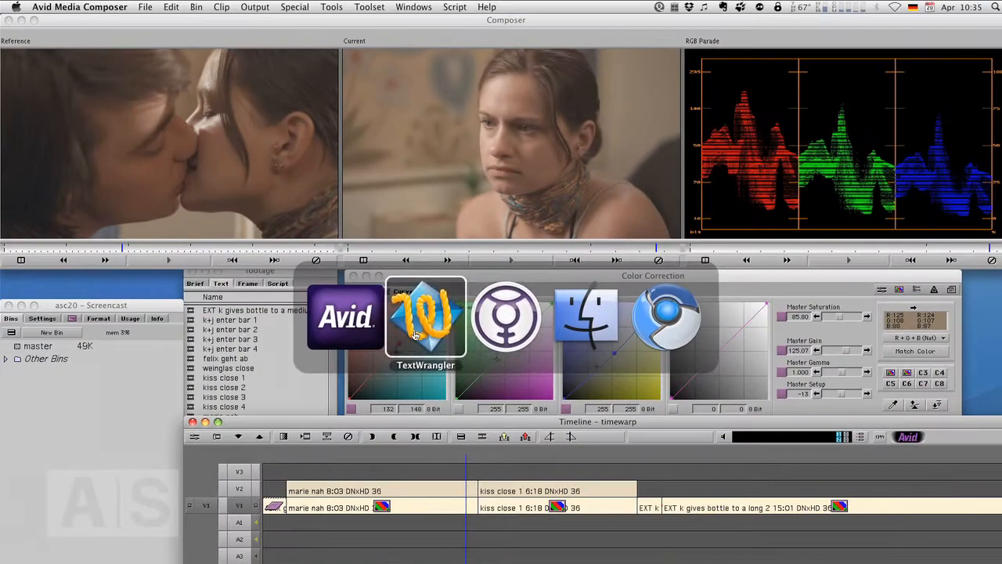
# Switch to Chromium and view the open Avid Screencast website, its Twitter and Facebook pages, and editguy.de.
pyautogui.click(638, 331)
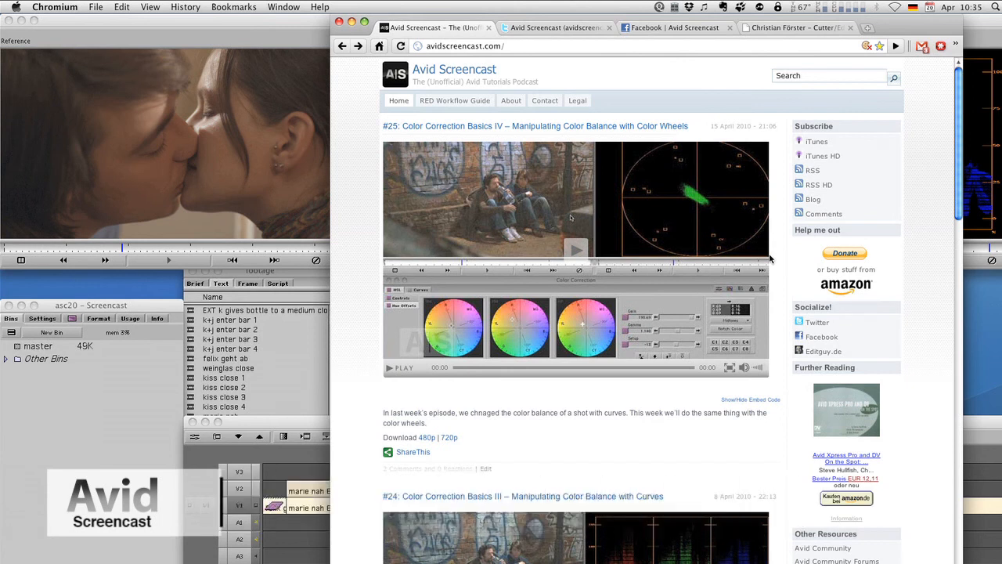
pyautogui.click(565, 29)
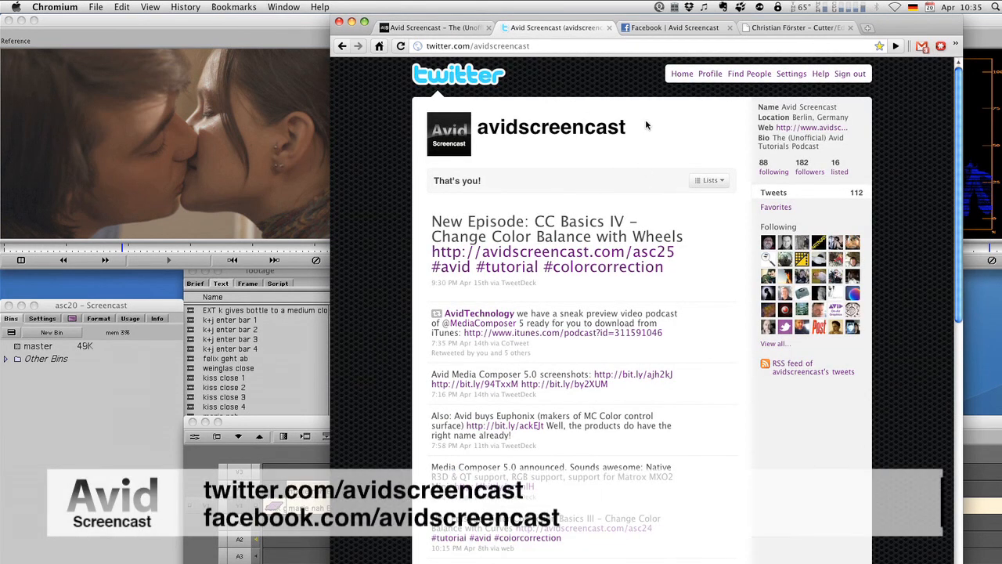
pyautogui.click(667, 29)
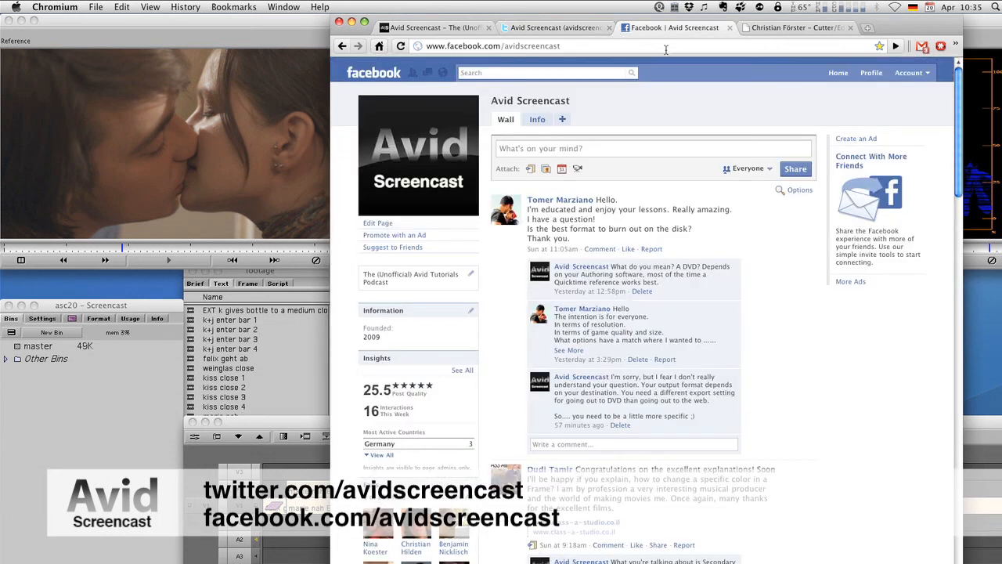
pyautogui.click(775, 29)
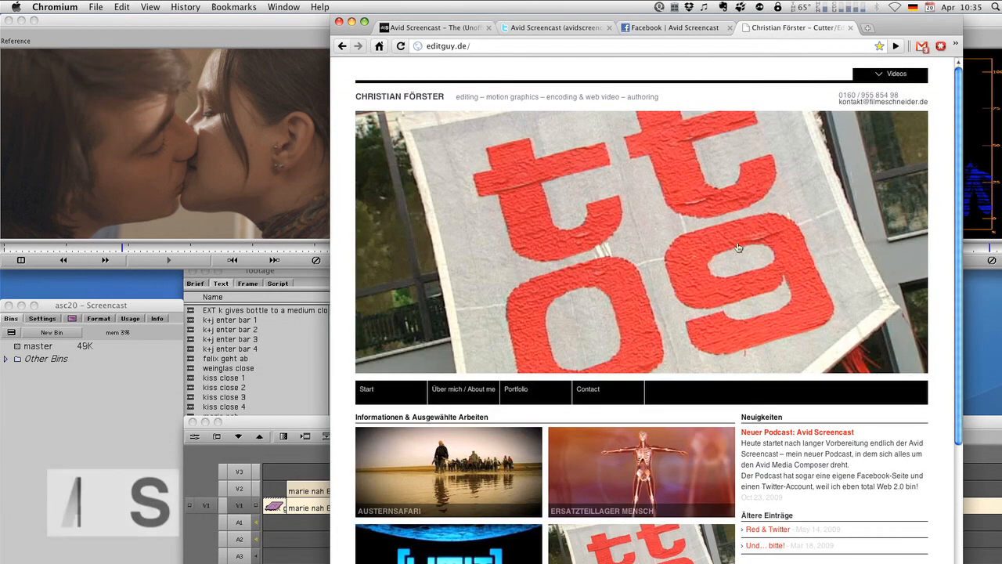